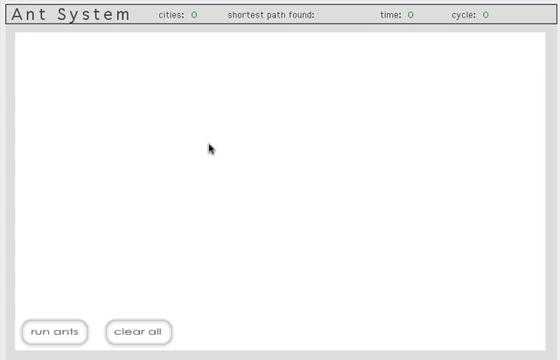
- Place cities on the map, then run the ants until they find a 905-length tour
click(158, 118)
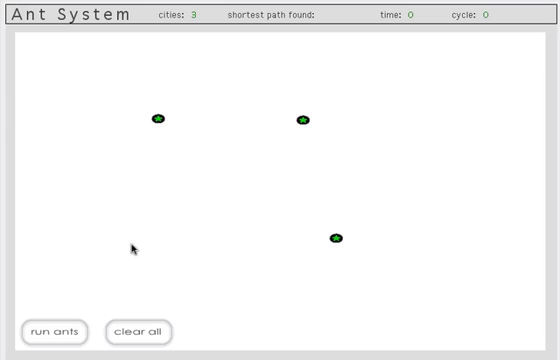
click(233, 191)
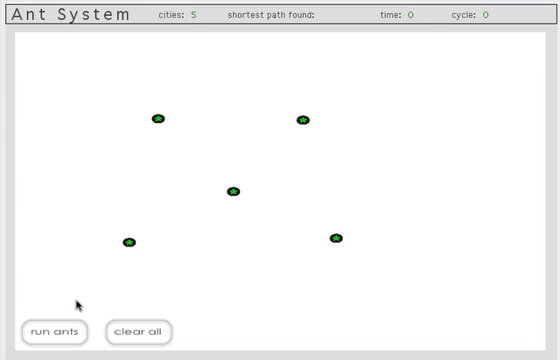
click(57, 335)
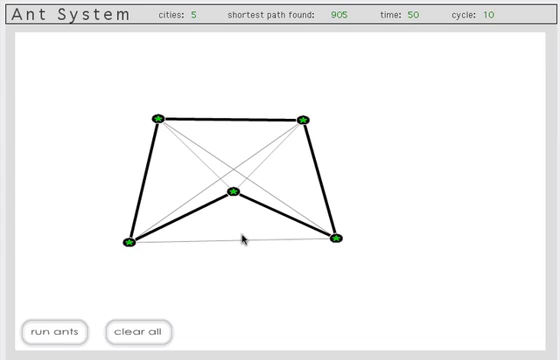
- Add cities six to ten (left, right, top, below centre, top right), rerunning ants after each
click(94, 145)
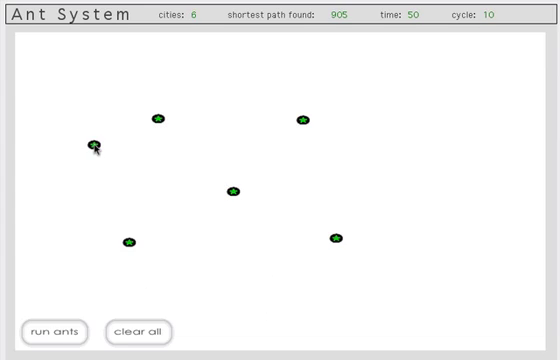
click(50, 335)
click(364, 149)
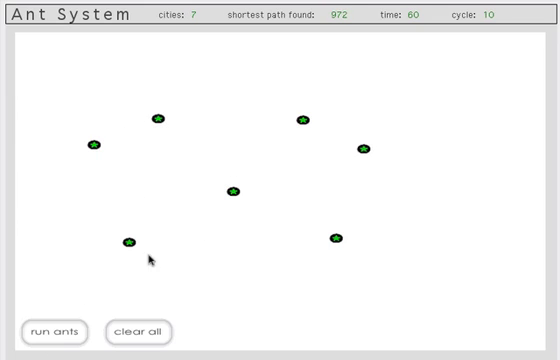
click(64, 333)
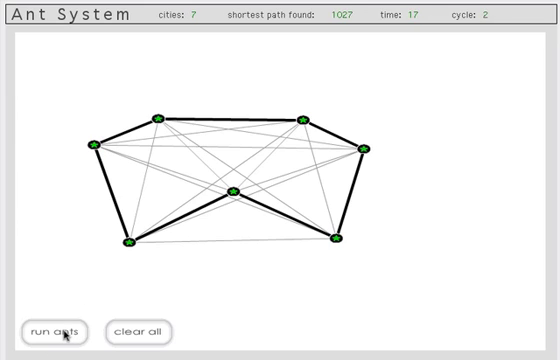
click(234, 75)
click(58, 335)
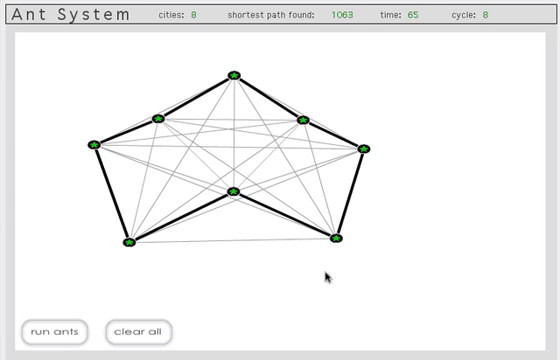
click(231, 233)
click(68, 332)
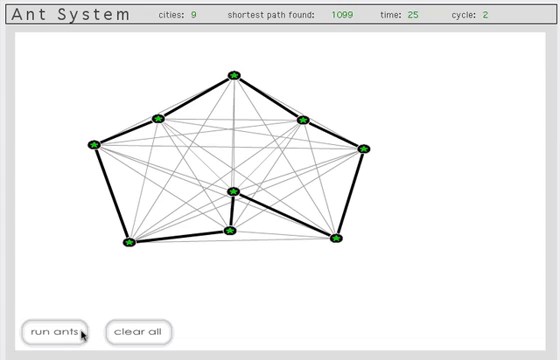
click(312, 54)
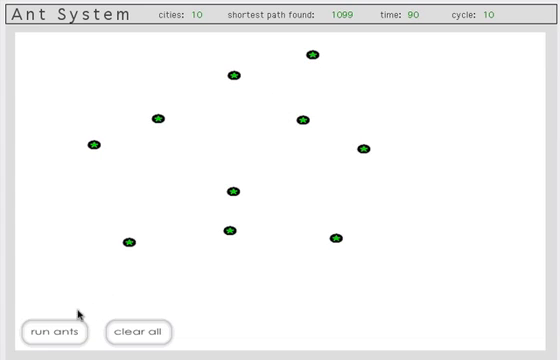
click(53, 335)
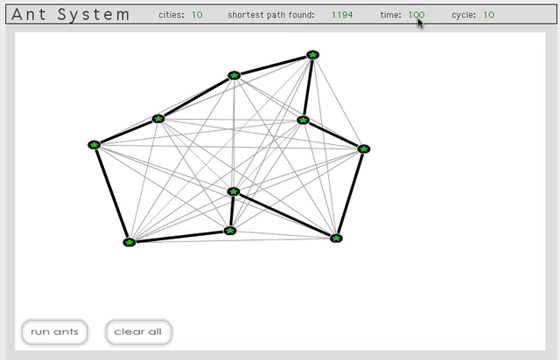
- Add an upper-left city, then two lower cities, rerunning the ants on 11 and 13 cities
click(68, 78)
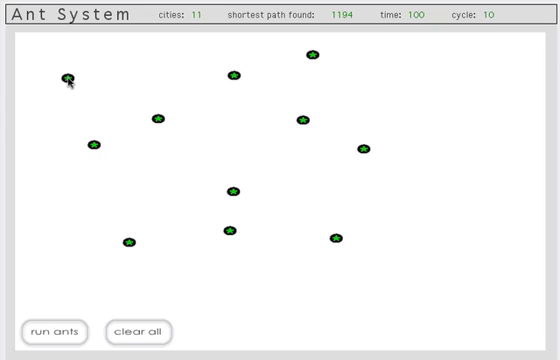
click(39, 333)
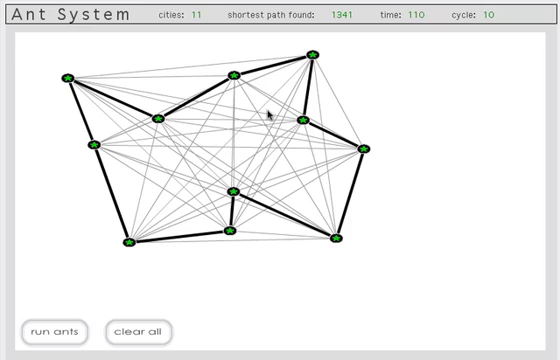
click(223, 283)
click(320, 264)
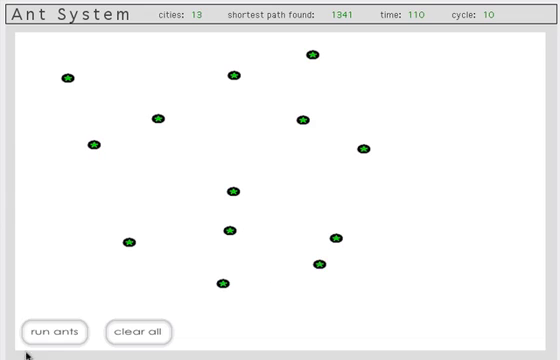
click(55, 331)
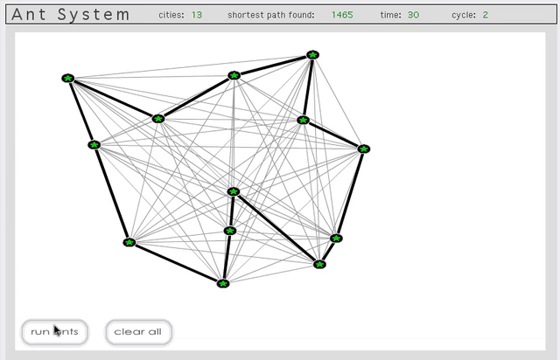
- Add upper-right and far-right cities, running the ants on all 15 for a 1727 tour
click(372, 92)
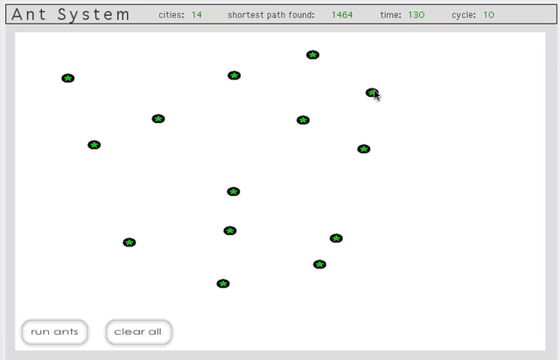
click(57, 331)
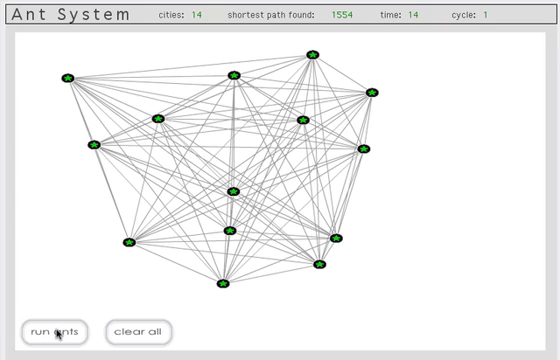
click(435, 239)
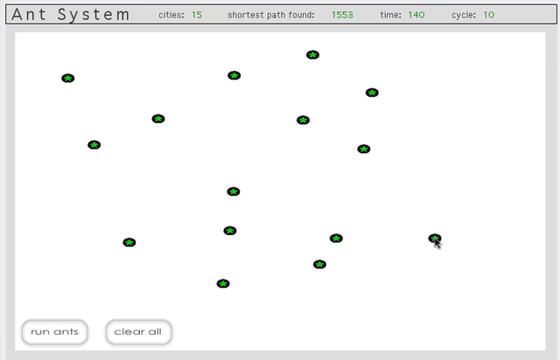
click(50, 332)
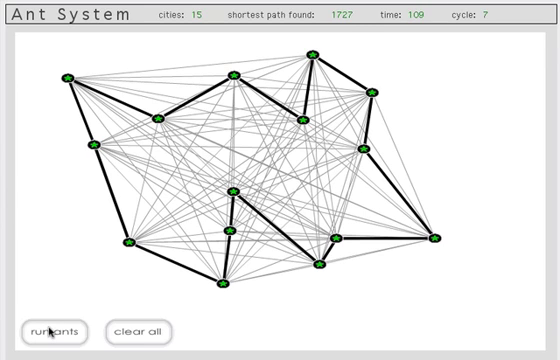